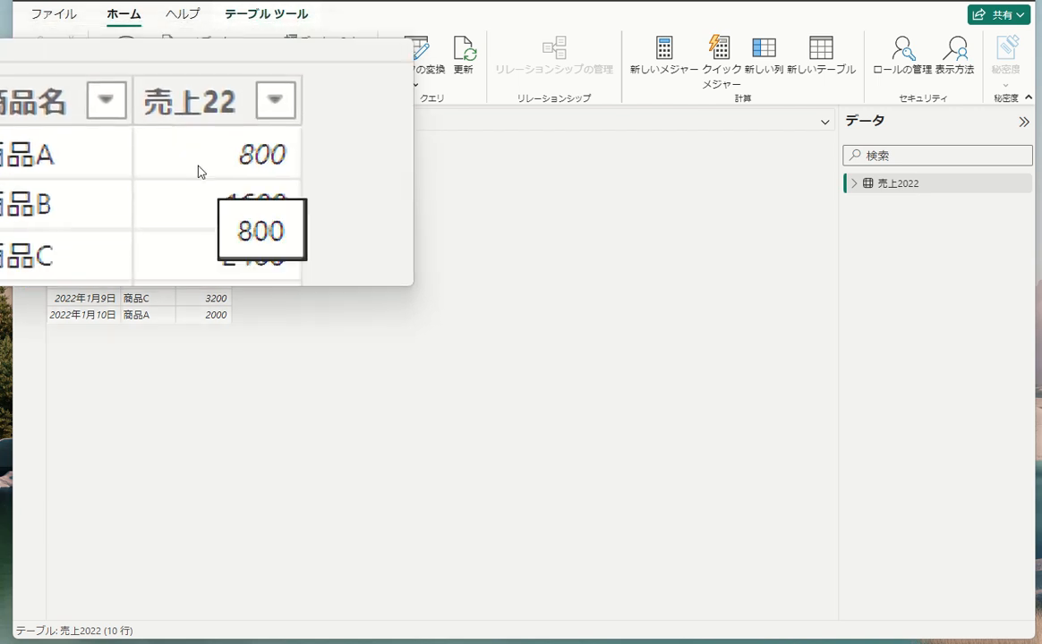
- Open the 売上2022 table in the Power Query editor and reposition the editor window
{"action": "left_click", "coordinate": [183, 158]}
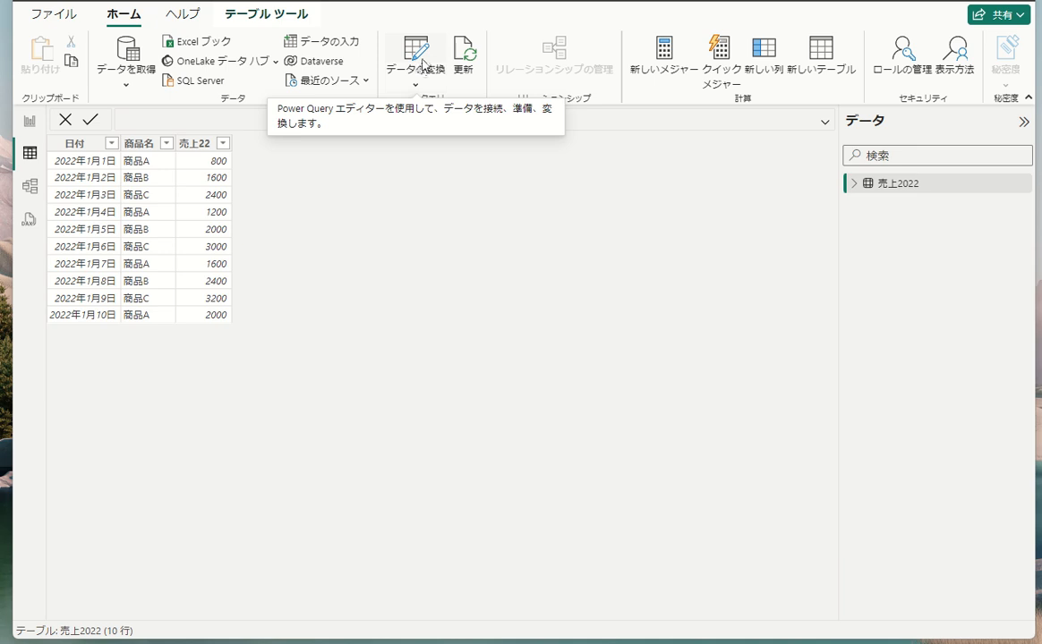
{"action": "left_click", "coordinate": [418, 63]}
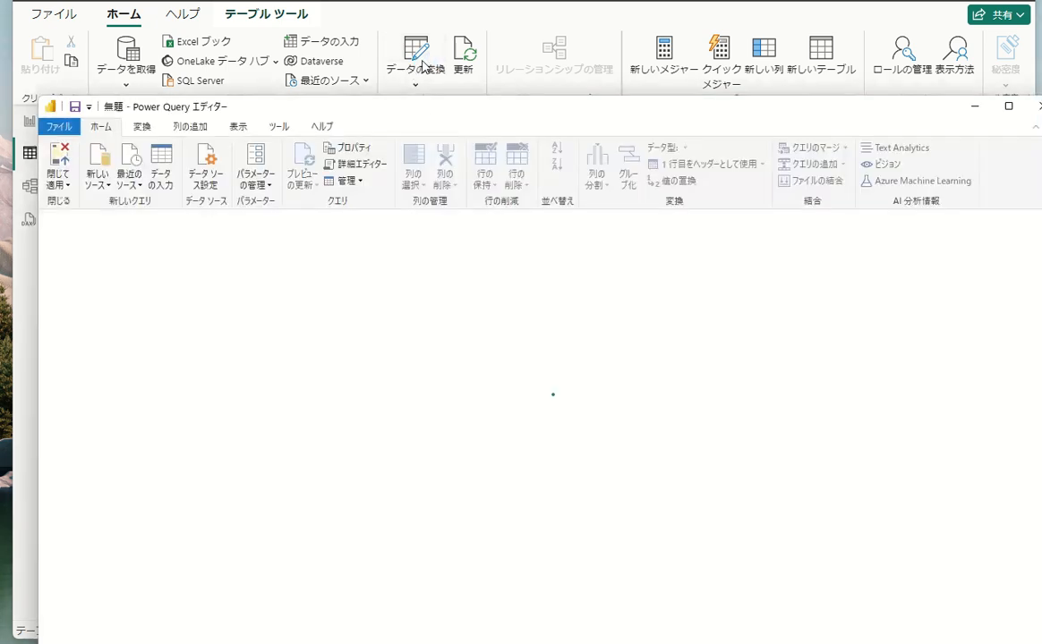
{"action": "left_click_drag", "start_coordinate": [421, 105], "coordinate": [425, 66]}
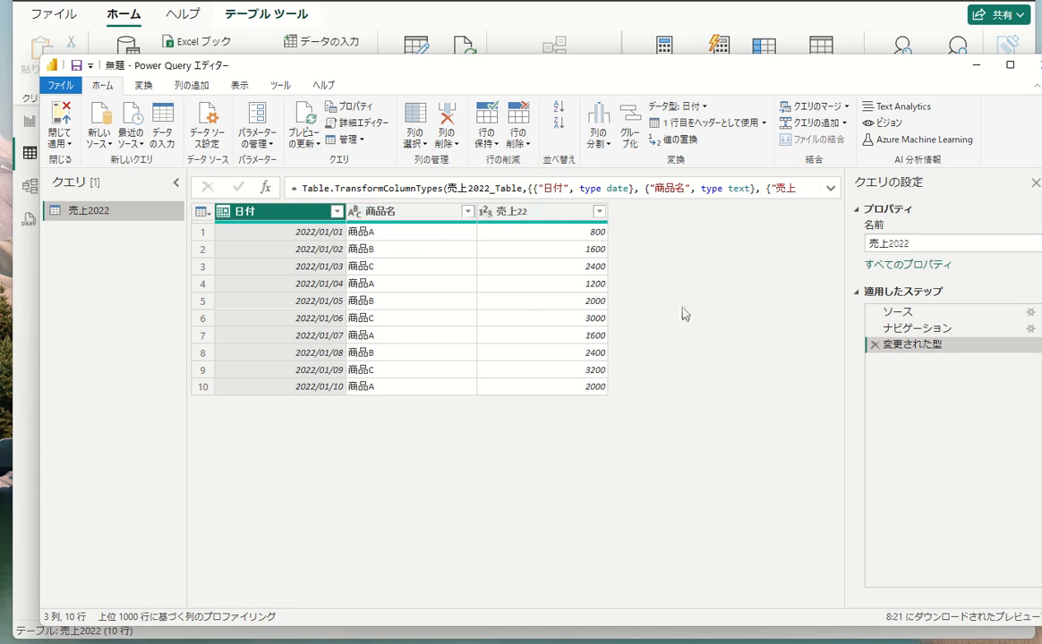
- Run a pandas Python script on 売上2022 that adds 税額 (売上22 × 0.1), 比率 (売上22 divided by its mean) and 累積 (running total) to dataset
{"action": "left_click", "coordinate": [140, 86]}
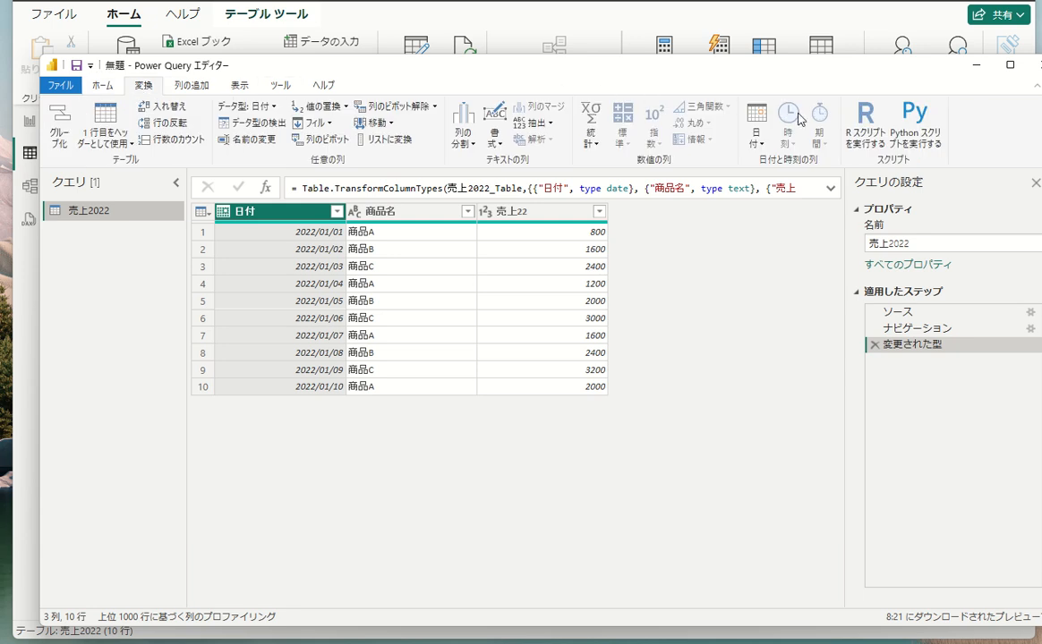
{"action": "left_click", "coordinate": [916, 126]}
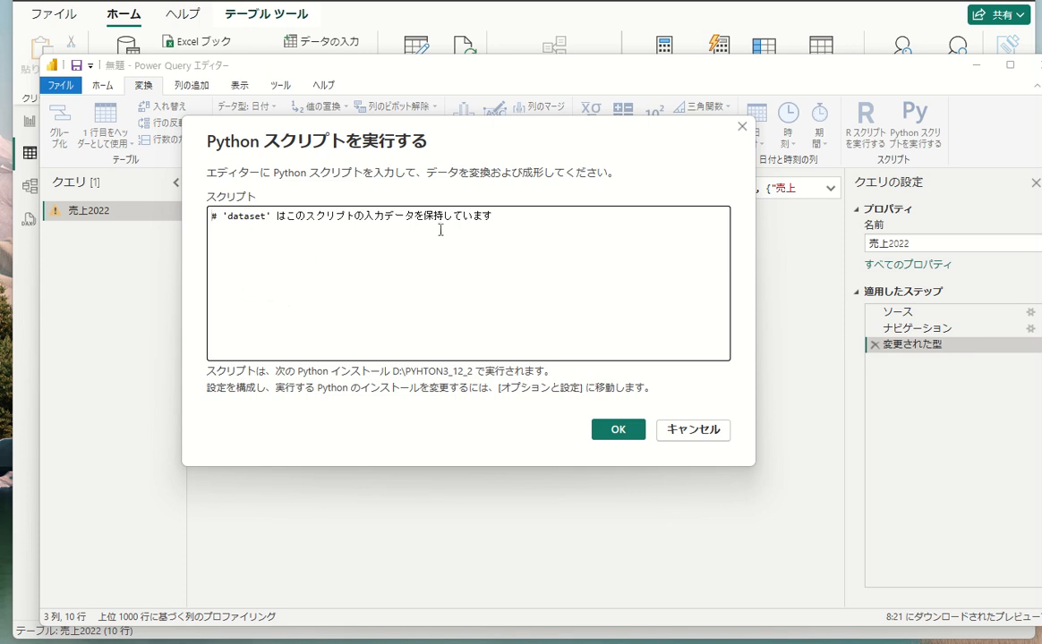
{"action": "left_click", "coordinate": [506, 223]}
{"action": "key", "text": "Return"}
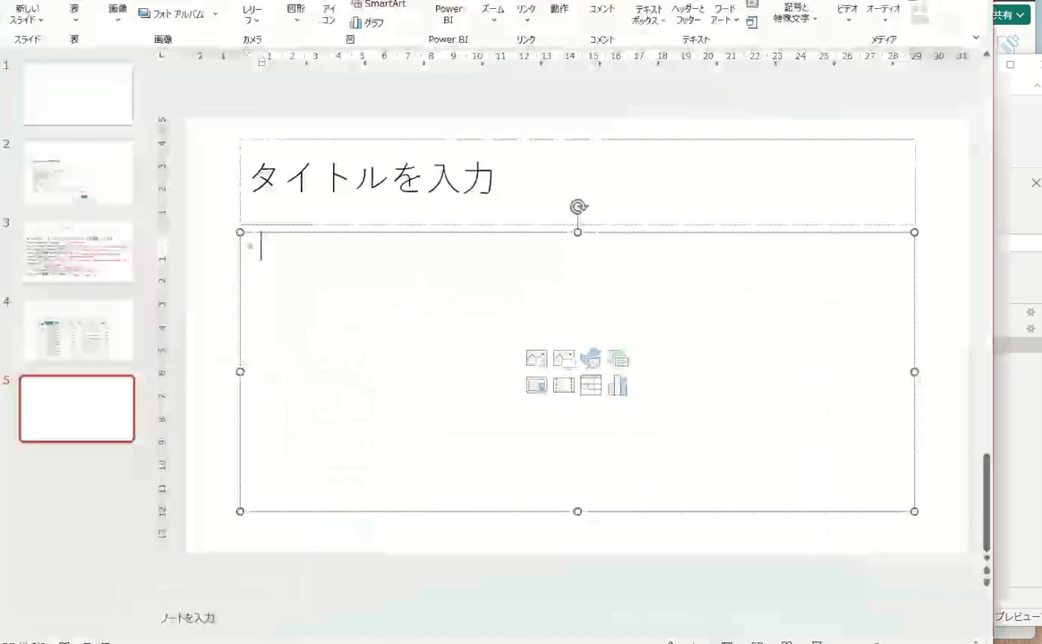
{"action": "left_click", "coordinate": [112, 282]}
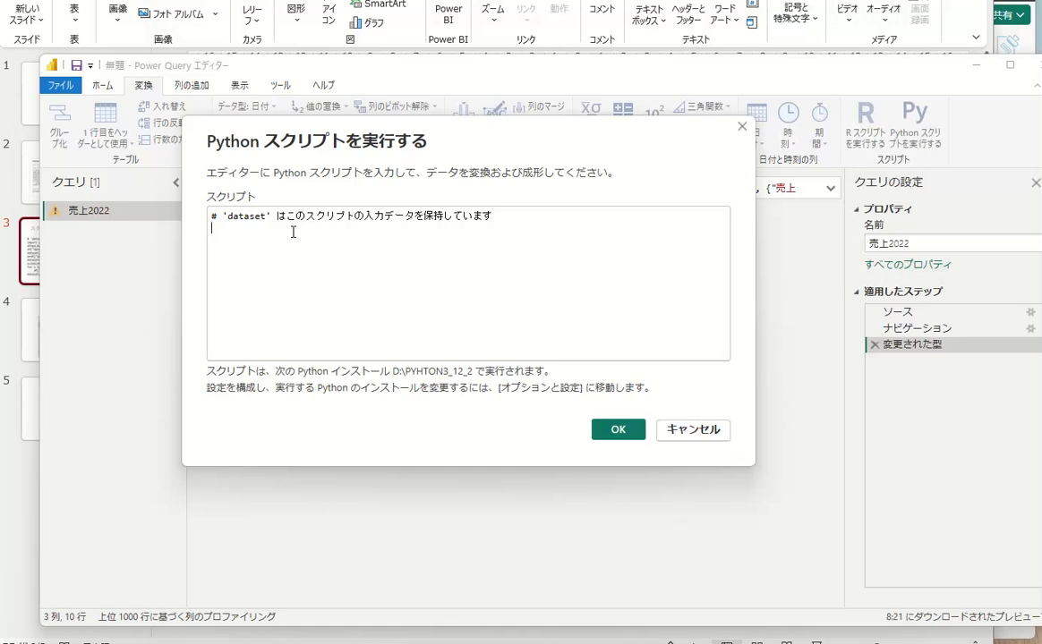
{"action": "type", "text": "import pandas as pd df=pd.DataFrame(columns=[\"data\"]) df[\"data\"]=dataset[\"売上22\"] dataset[\"税額\"]=df[\"data\"]*0.1 m=df[\"data\"].mean() dataset[\"比率\"]=df[\"data\"]/m n=len(df) for i in range(1,n):     df[\"data\"].iloc[i]+=df[\"data\"].iloc[i-1] dataset[\"累積\"]=df[\"data\"]"}
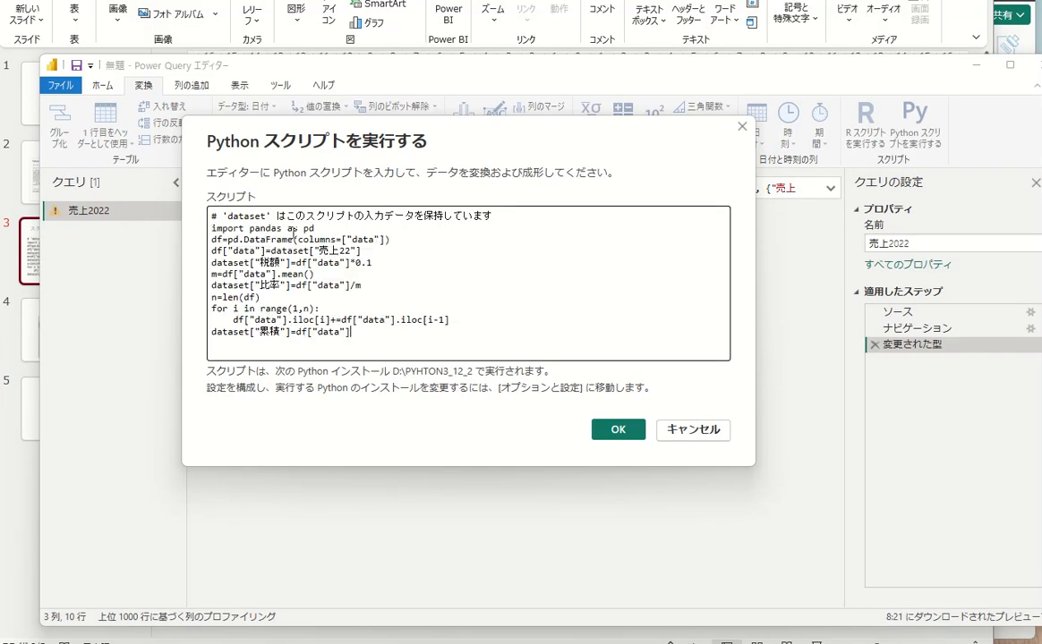
{"action": "left_click", "coordinate": [615, 430]}
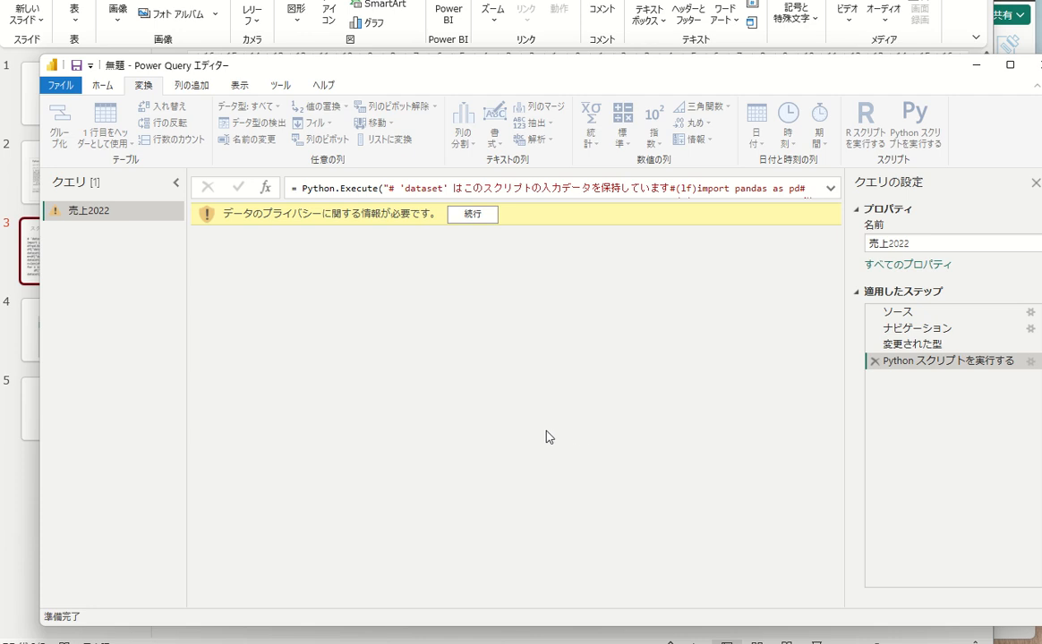
- Set Python's privacy level to パブリック, enable ignoring privacy level checks for this file, and save the privacy settings
{"action": "left_click", "coordinate": [472, 215]}
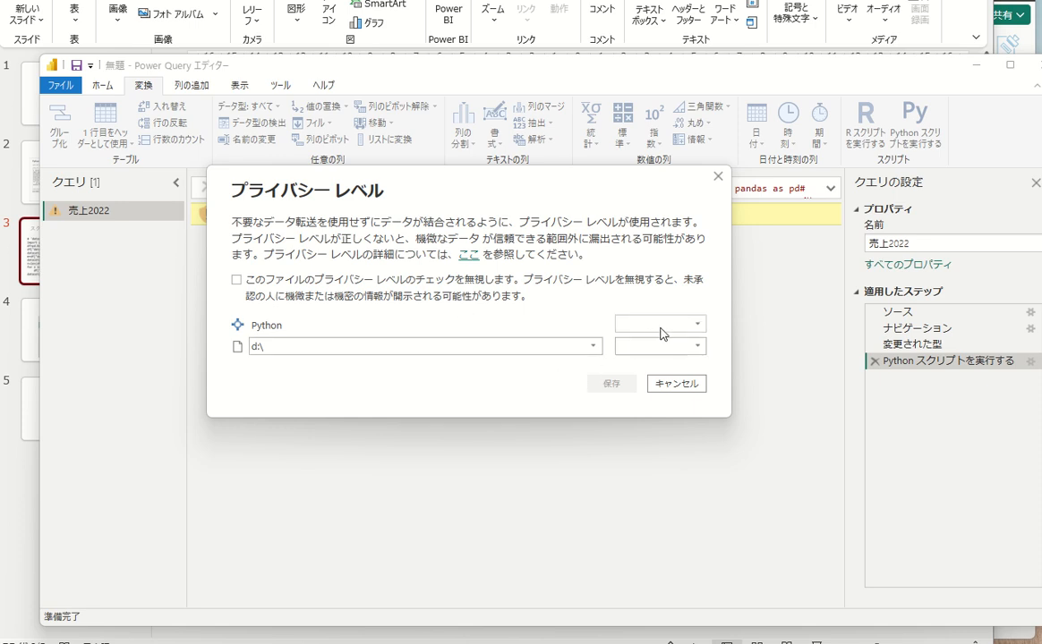
{"action": "left_click", "coordinate": [697, 328]}
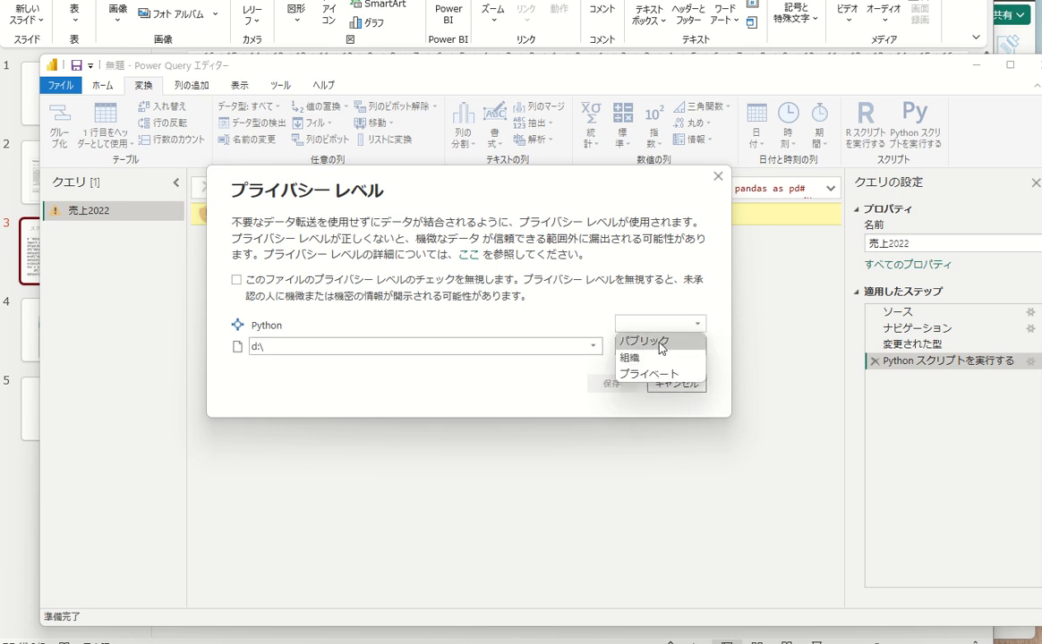
{"action": "left_click", "coordinate": [660, 343]}
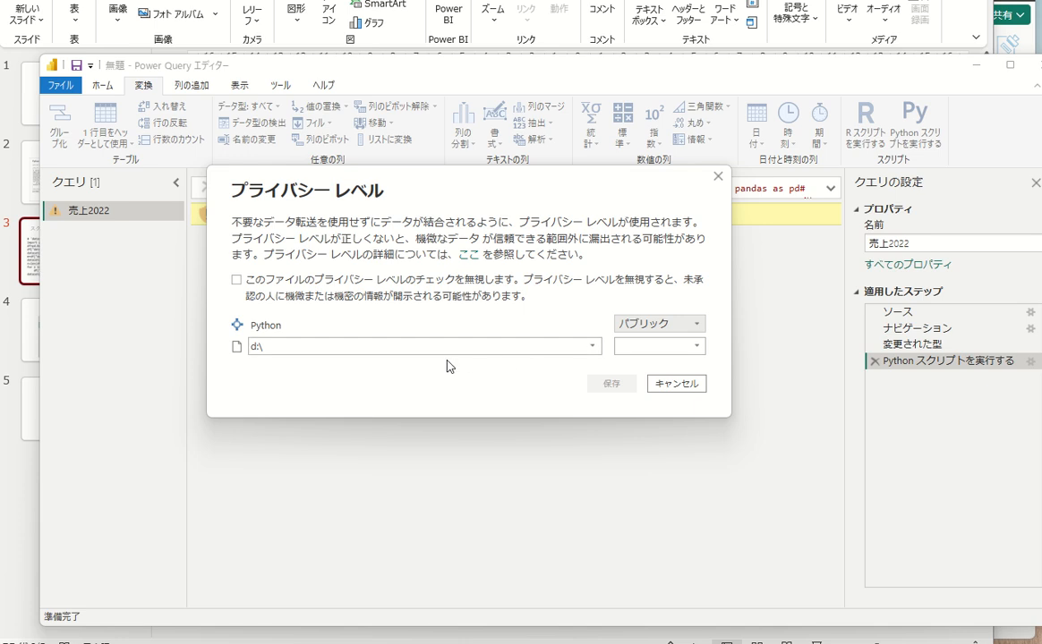
{"action": "left_click", "coordinate": [237, 281]}
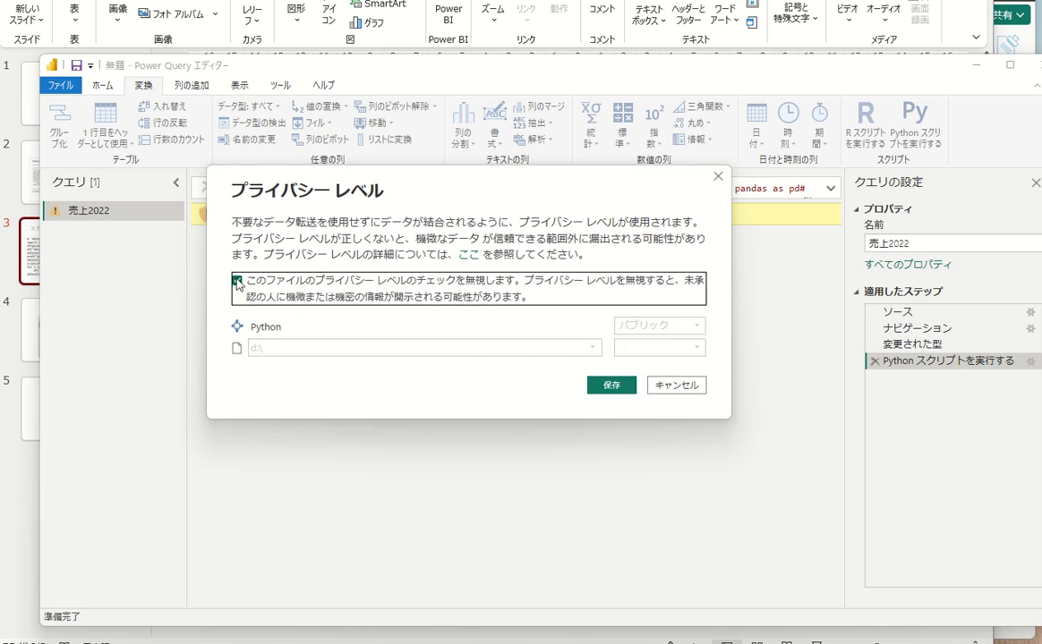
{"action": "left_click", "coordinate": [613, 385]}
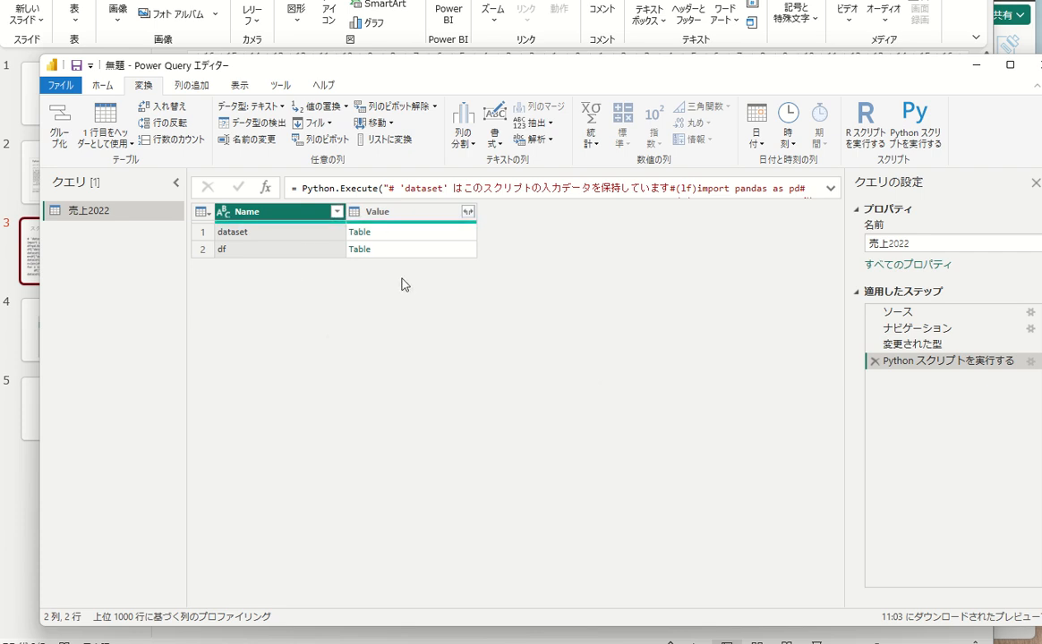
- Expand the Value column into all its fields except data, without using the original column name as prefix
{"action": "left_click", "coordinate": [468, 212]}
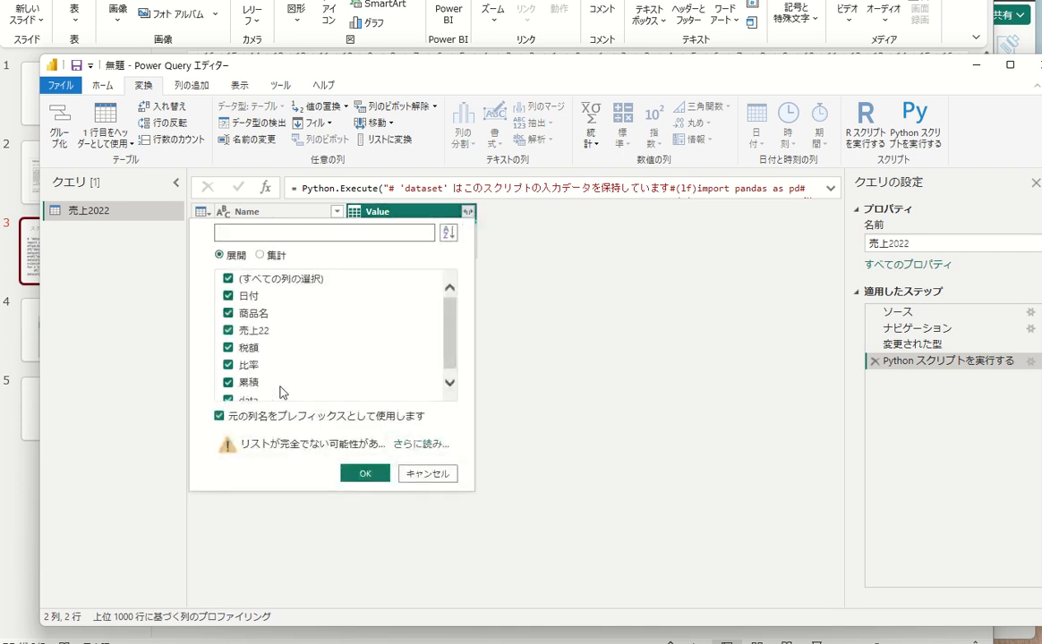
{"action": "scroll", "coordinate": [354, 370], "scroll_direction": "down", "scroll_amount": 1}
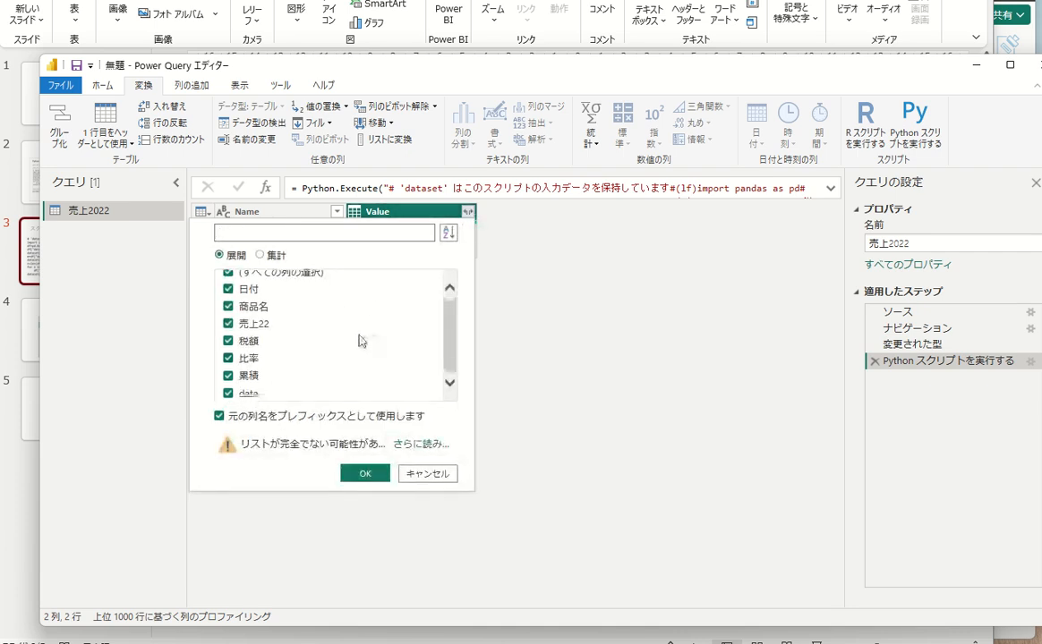
{"action": "left_click", "coordinate": [229, 395]}
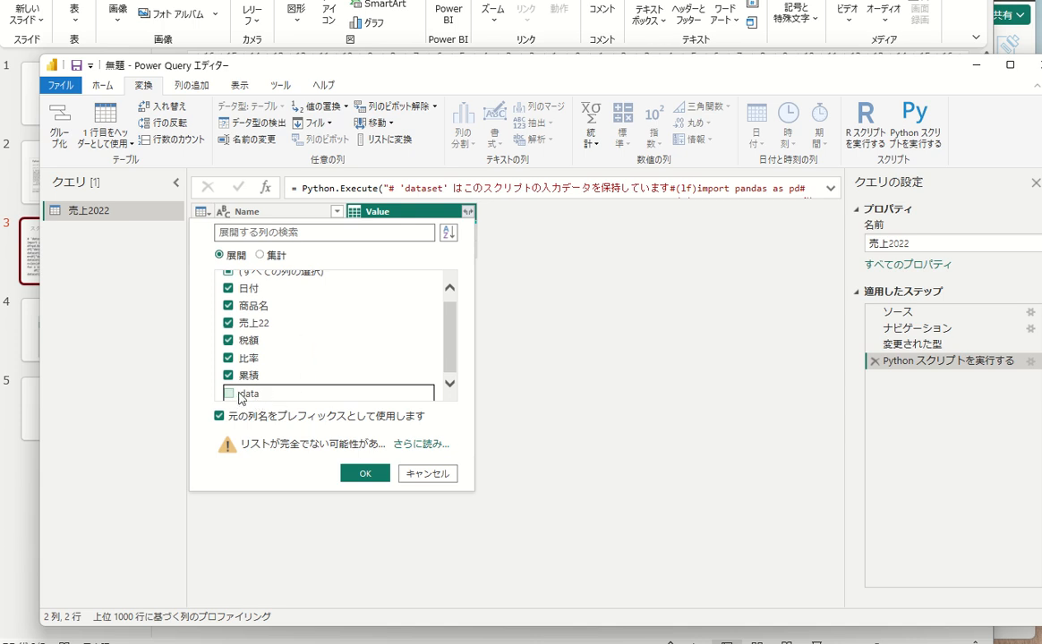
{"action": "left_click", "coordinate": [220, 417]}
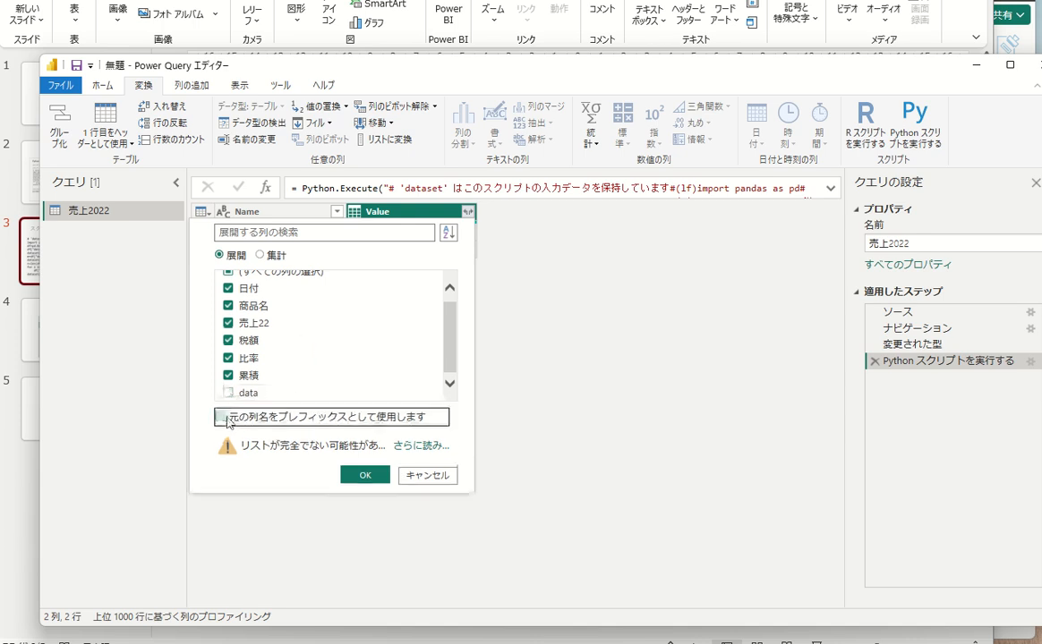
{"action": "left_click", "coordinate": [365, 475]}
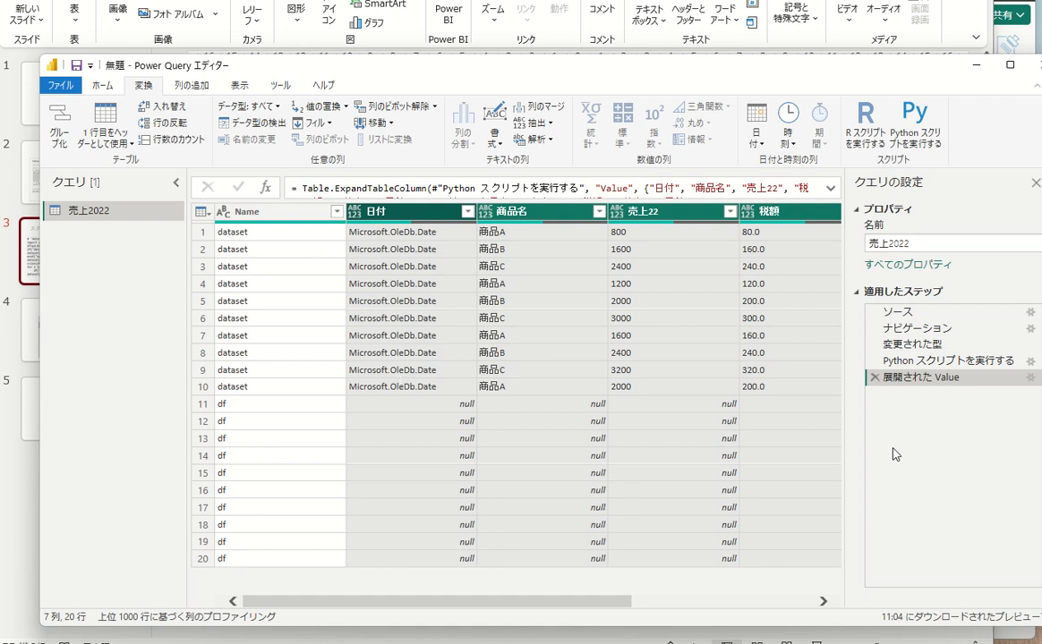
- Delete the Value expansion and the Python script from the query's applied steps
{"action": "left_click", "coordinate": [875, 379]}
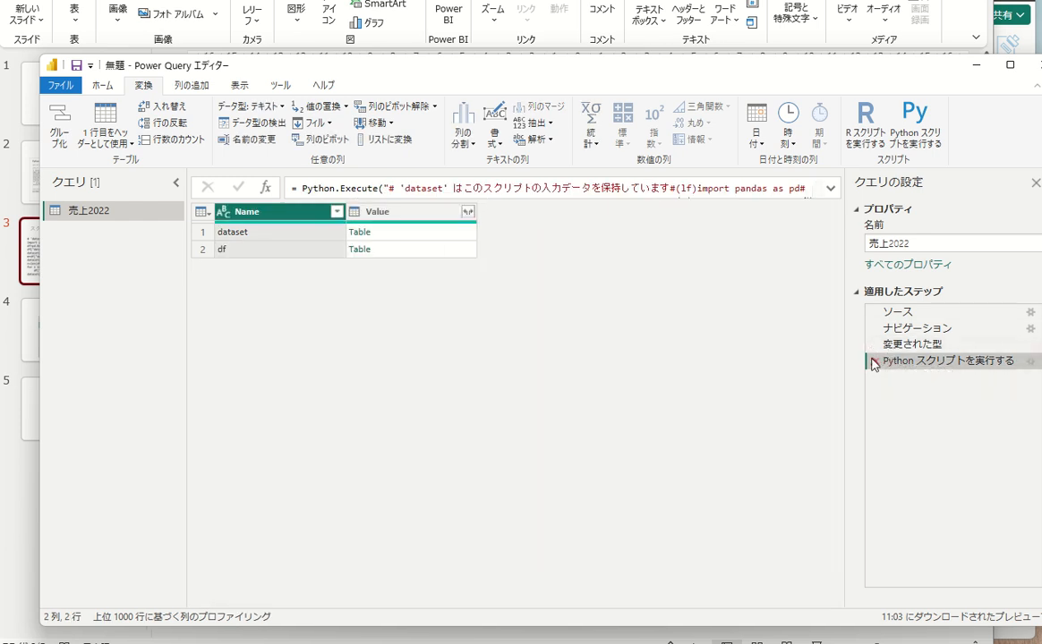
{"action": "left_click", "coordinate": [873, 363]}
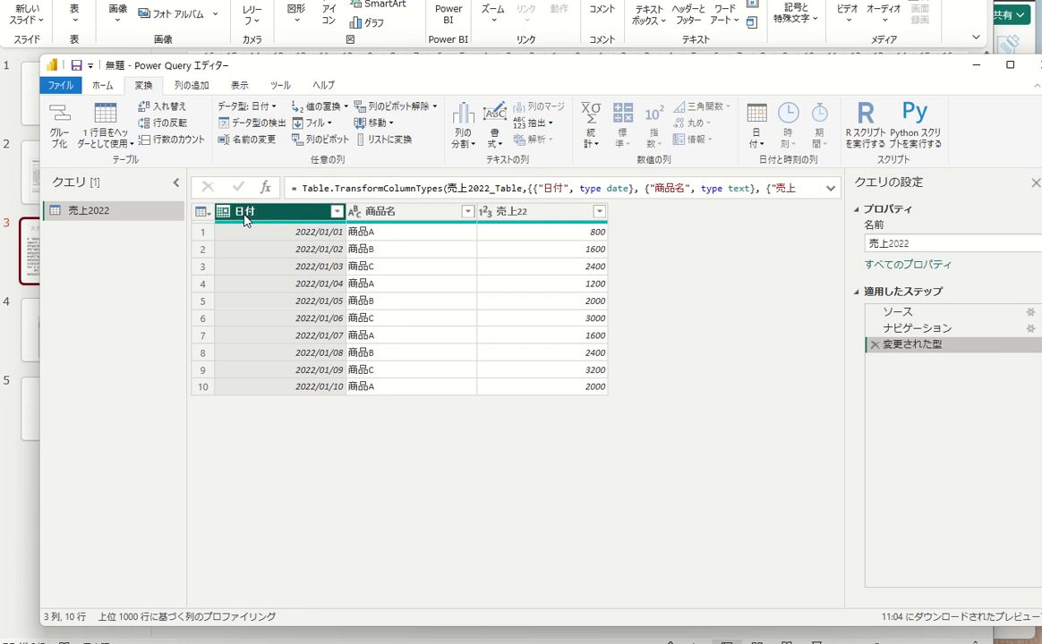
- Change the 日付 column's data type to text, replacing the existing type conversion
{"action": "left_click", "coordinate": [223, 213]}
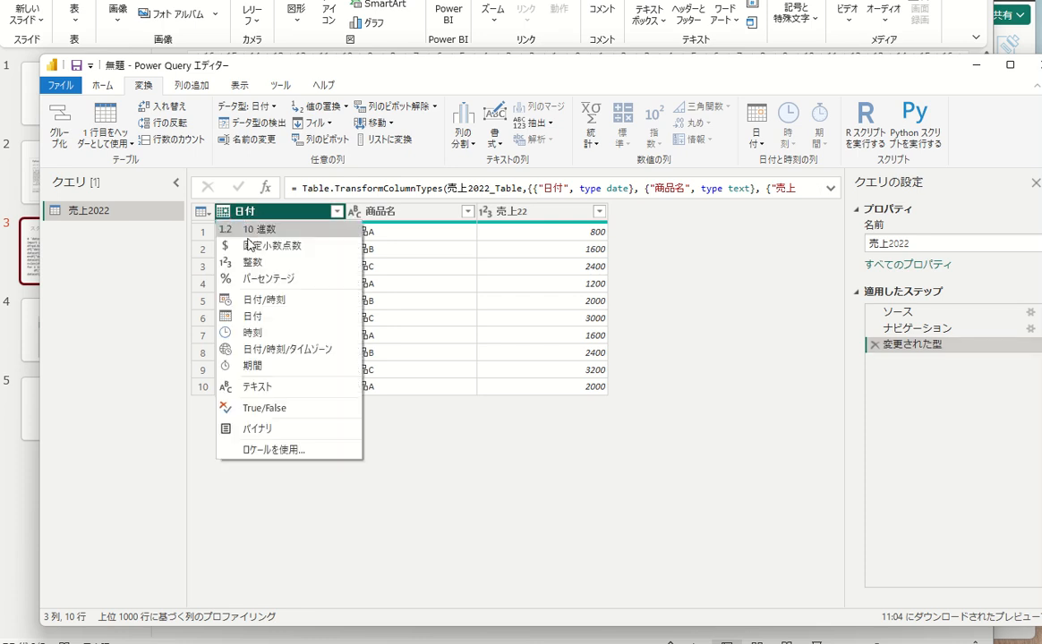
{"action": "left_click", "coordinate": [279, 388]}
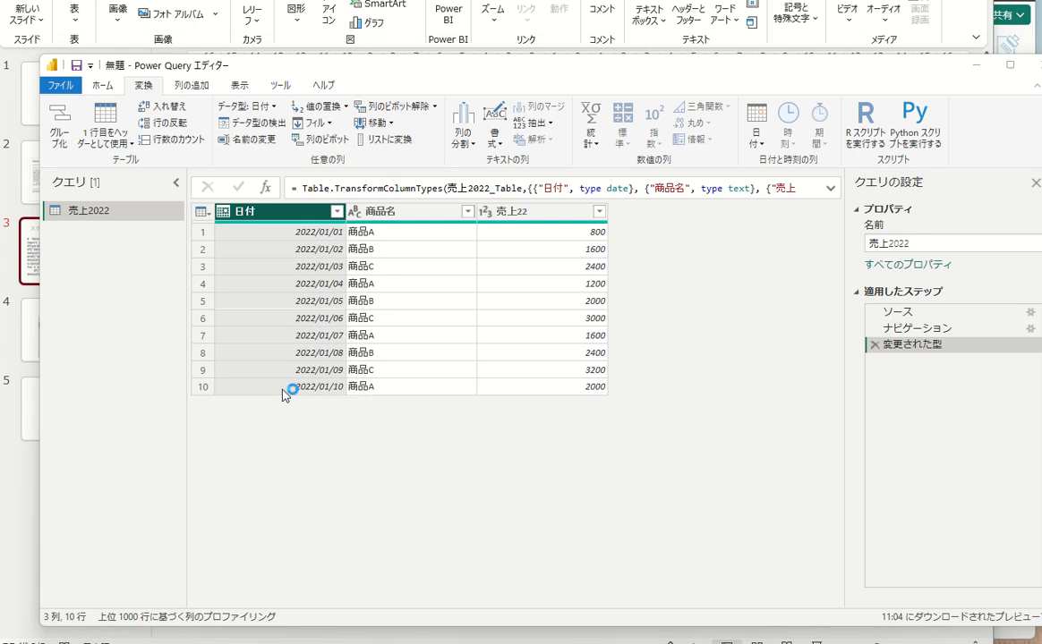
{"action": "left_click", "coordinate": [457, 337]}
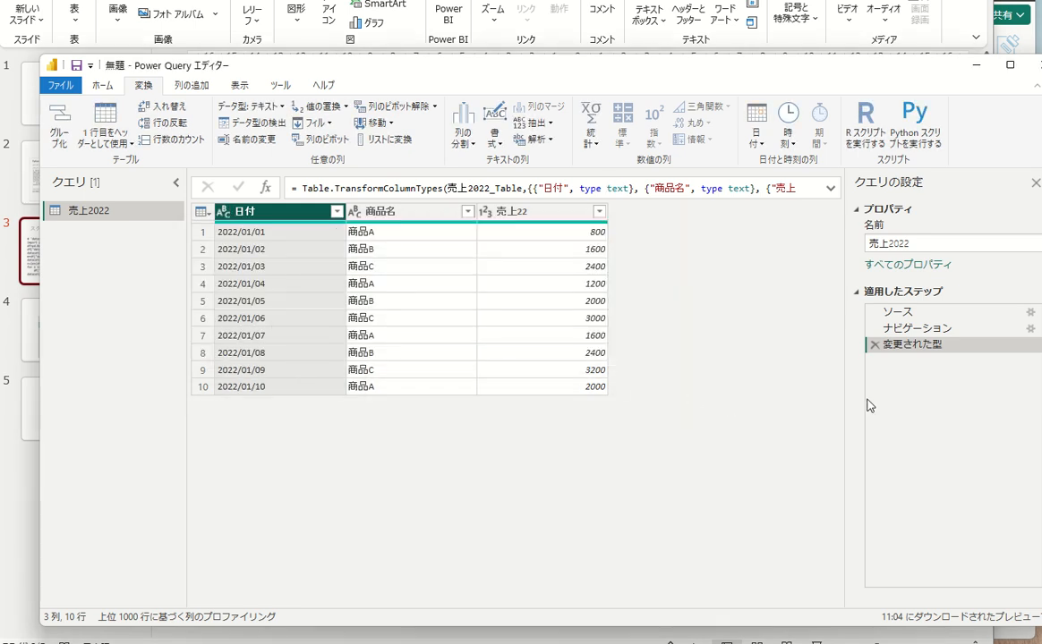
- Run the pandas Python script again to add the 税額, 比率 and 累積 columns, calculated from 売上22, to dataset
{"action": "left_click", "coordinate": [915, 121]}
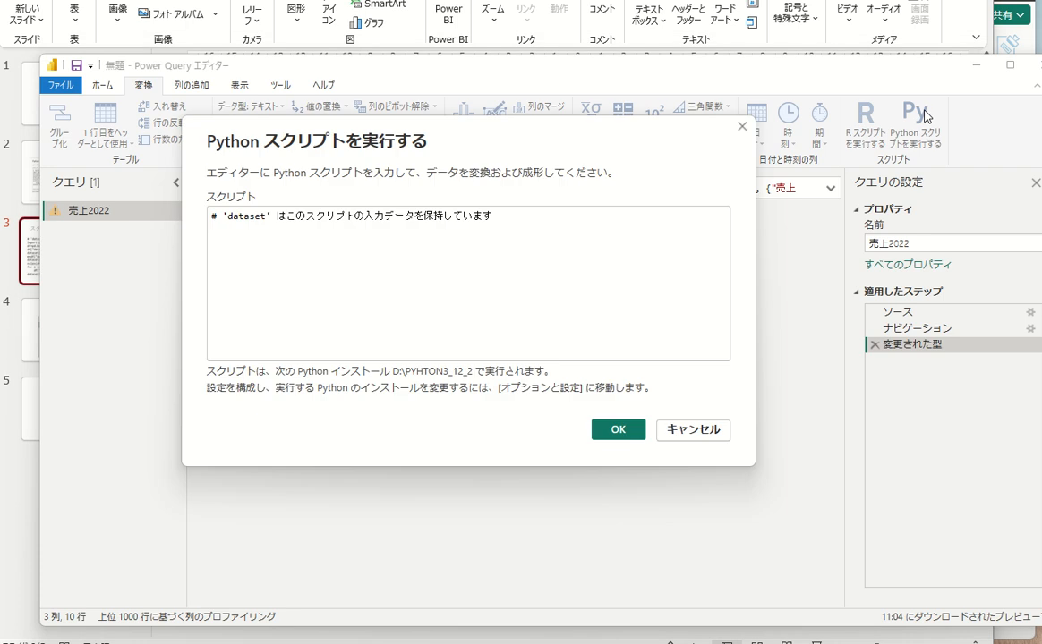
{"action": "left_click", "coordinate": [564, 278]}
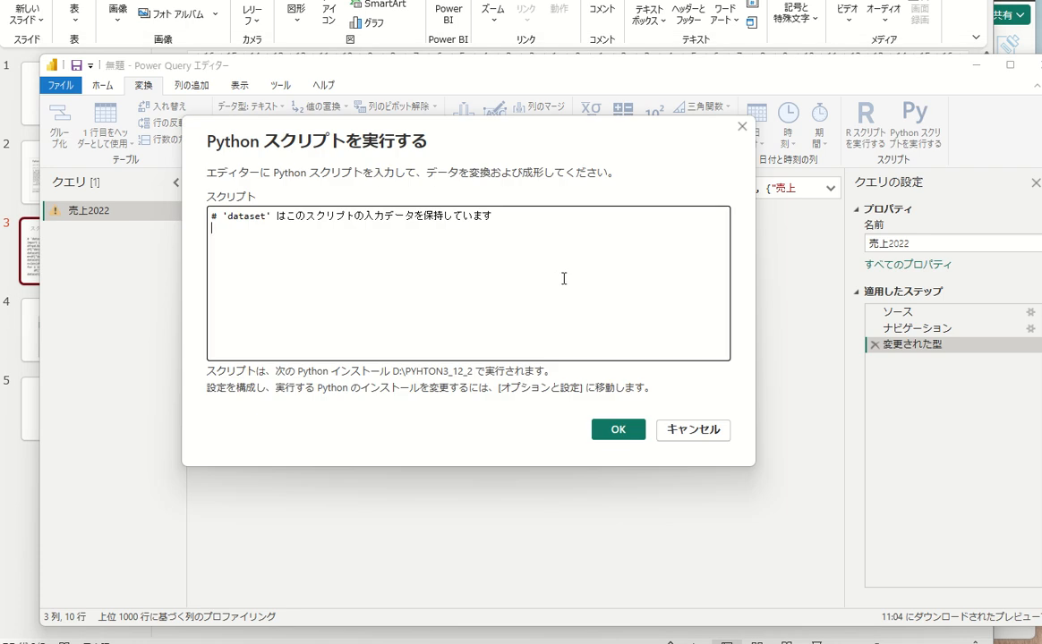
{"action": "type", "text": "import pandas as pd df=pd.DataFrame(columns=[\"data\"]) df[\"data\"]=dataset[\"売上22\"] dataset[\"税額\"]=df[\"data\"]*0.1 m=df[\"data\"].mean() dataset[\"比率\"]=df[\"data\"]/m n=len(df) for i in range(1,n):     df[\"data\"].iloc[i]+=df[\"data\"].iloc[i-1] dataset[\"累積\"]=df[\"data\"]"}
{"action": "left_click", "coordinate": [619, 431]}
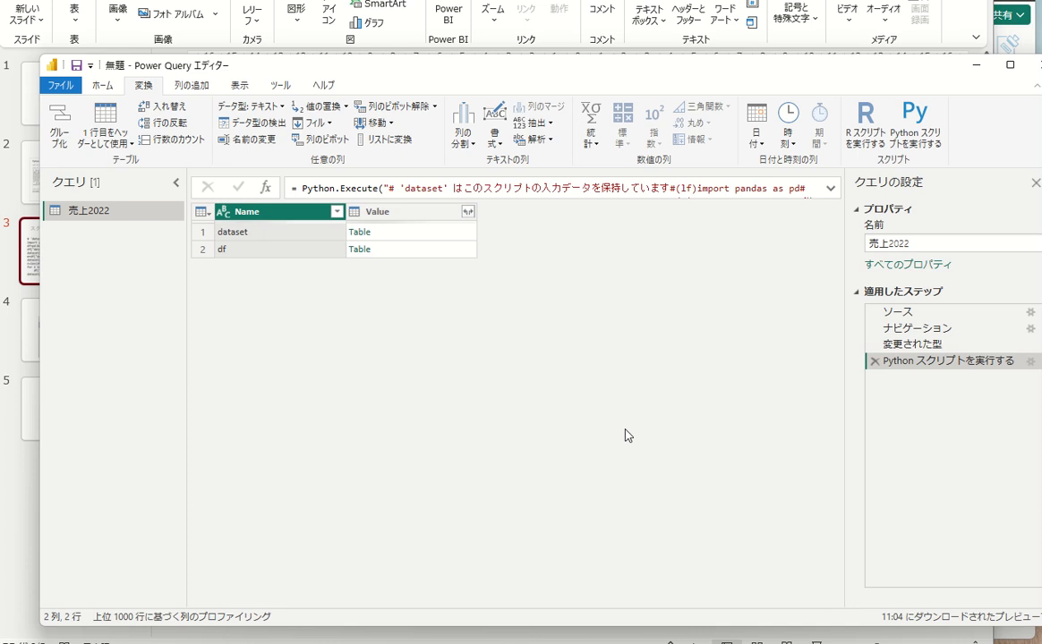
- Expand the Value column into all its fields except data
{"action": "left_click", "coordinate": [468, 212]}
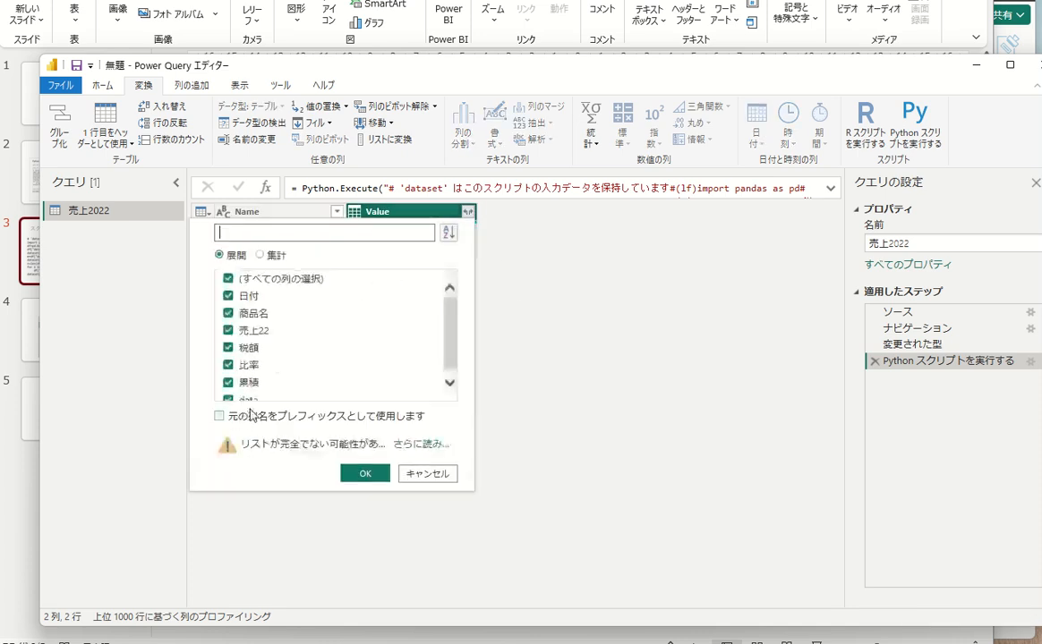
{"action": "scroll", "coordinate": [240, 322], "scroll_direction": "down", "scroll_amount": 1}
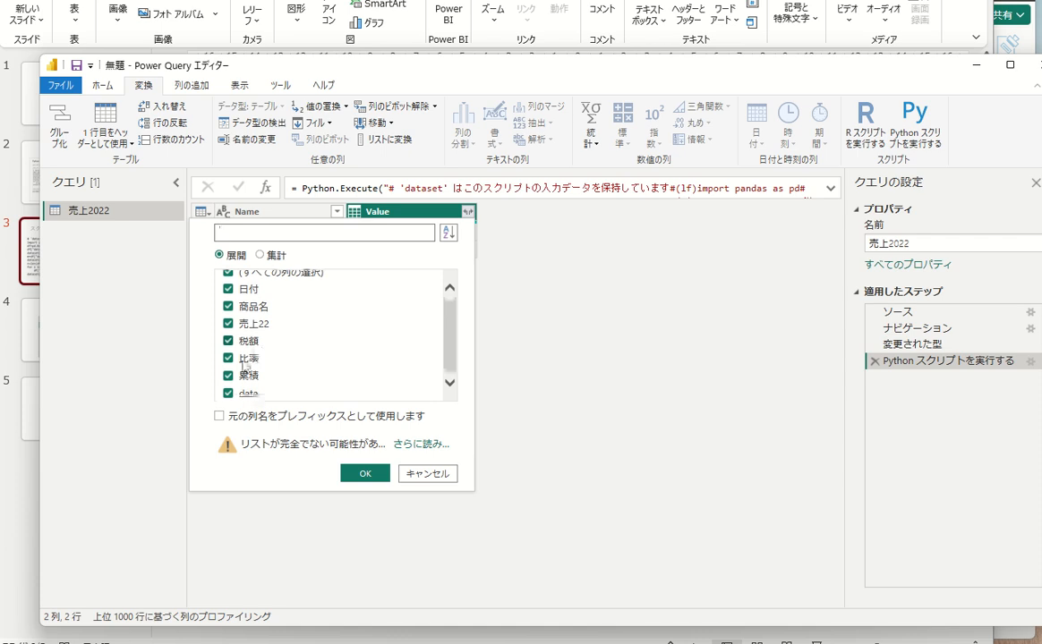
{"action": "left_click", "coordinate": [227, 394]}
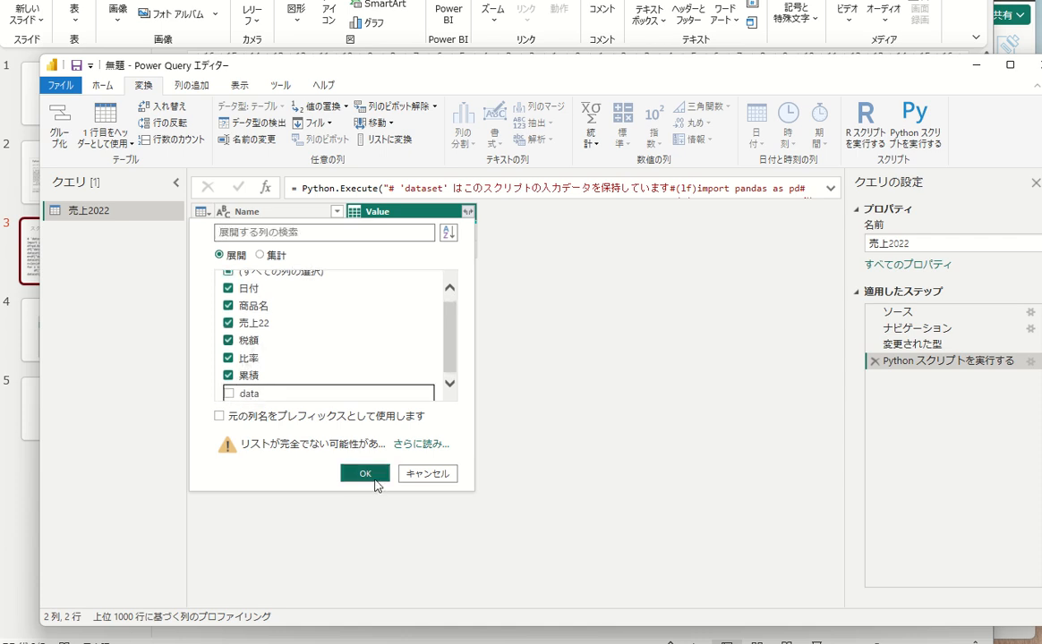
{"action": "left_click", "coordinate": [365, 474]}
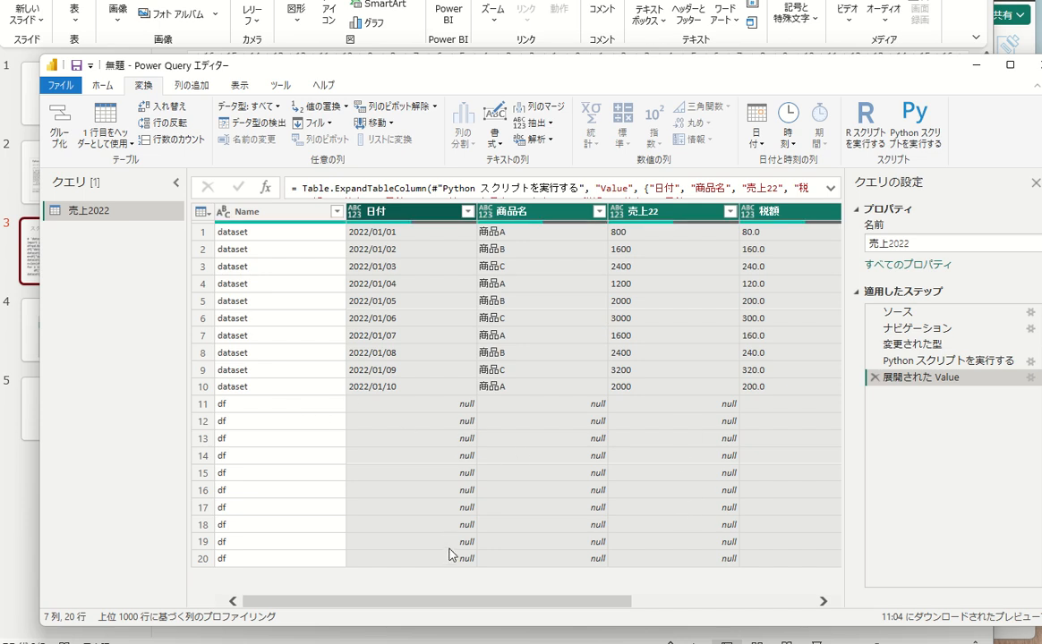
- Filter the null rows out of the 日付 column and delete the Name column
{"action": "left_click", "coordinate": [467, 212]}
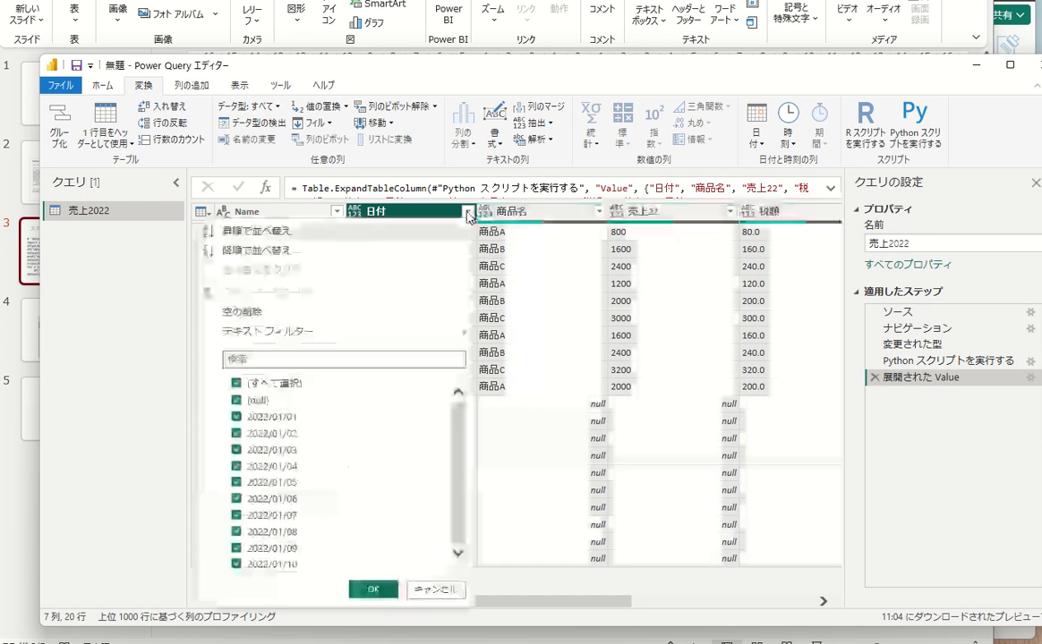
{"action": "left_click", "coordinate": [237, 400]}
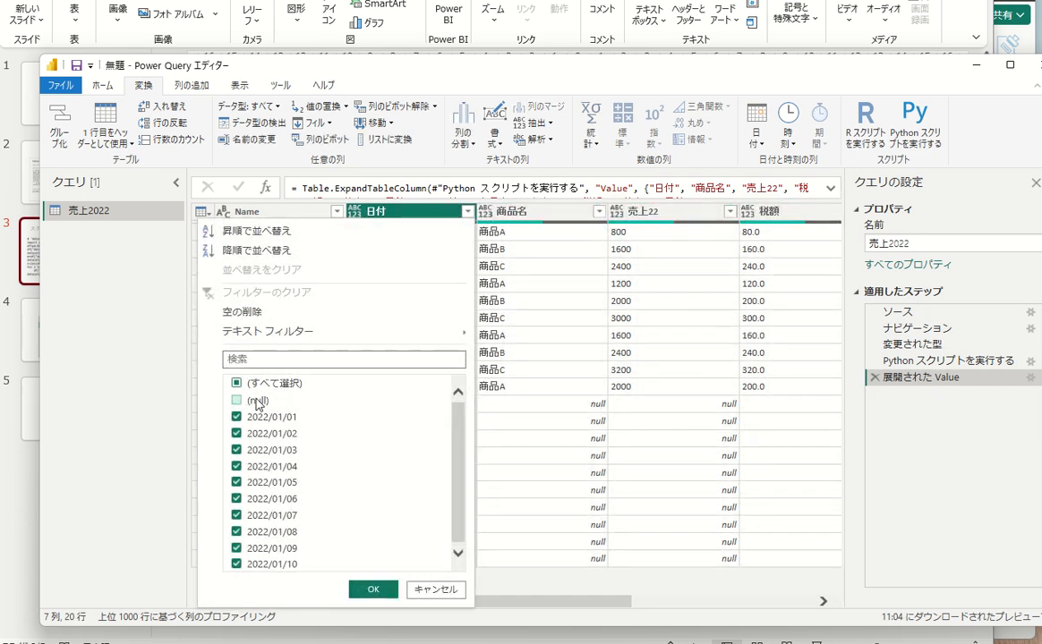
{"action": "left_click", "coordinate": [374, 589]}
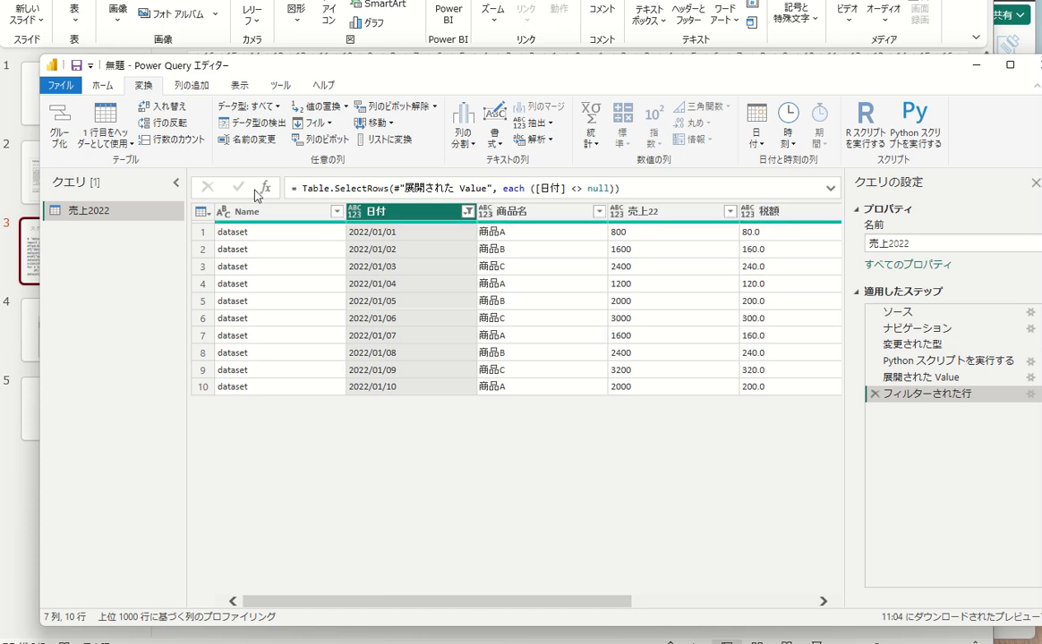
{"action": "left_click", "coordinate": [264, 212]}
{"action": "key", "text": "Delete"}
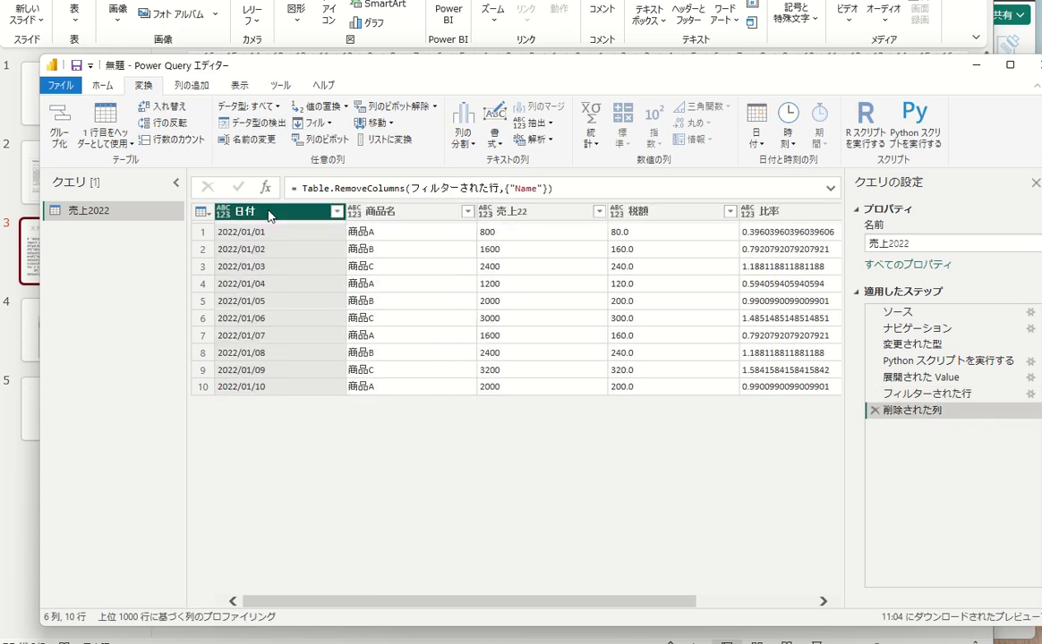
- Change the data types of the 累積 and 比率 columns to decimal number (10 進数)
{"action": "left_click_drag", "start_coordinate": [480, 605], "coordinate": [678, 612]}
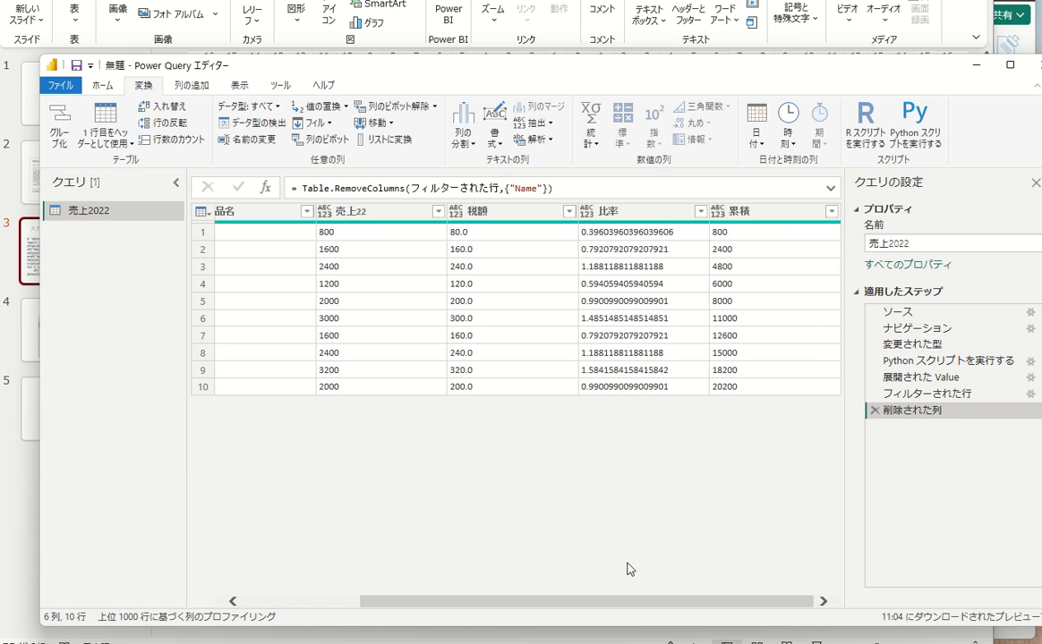
{"action": "left_click_drag", "start_coordinate": [582, 609], "coordinate": [649, 625]}
{"action": "key", "text": "super+plus"}
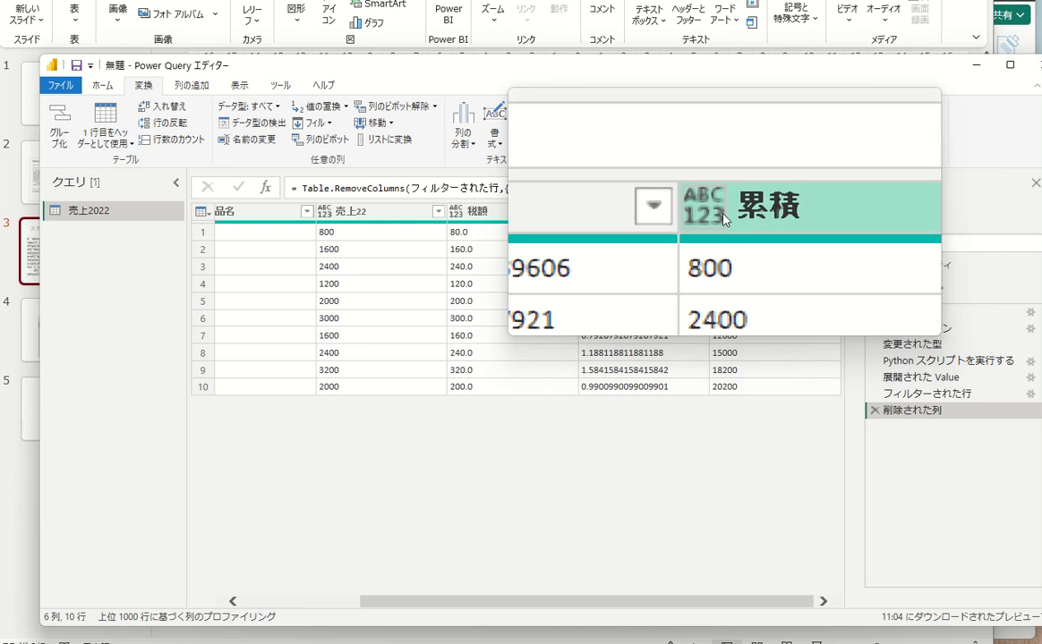
{"action": "left_click", "coordinate": [720, 212]}
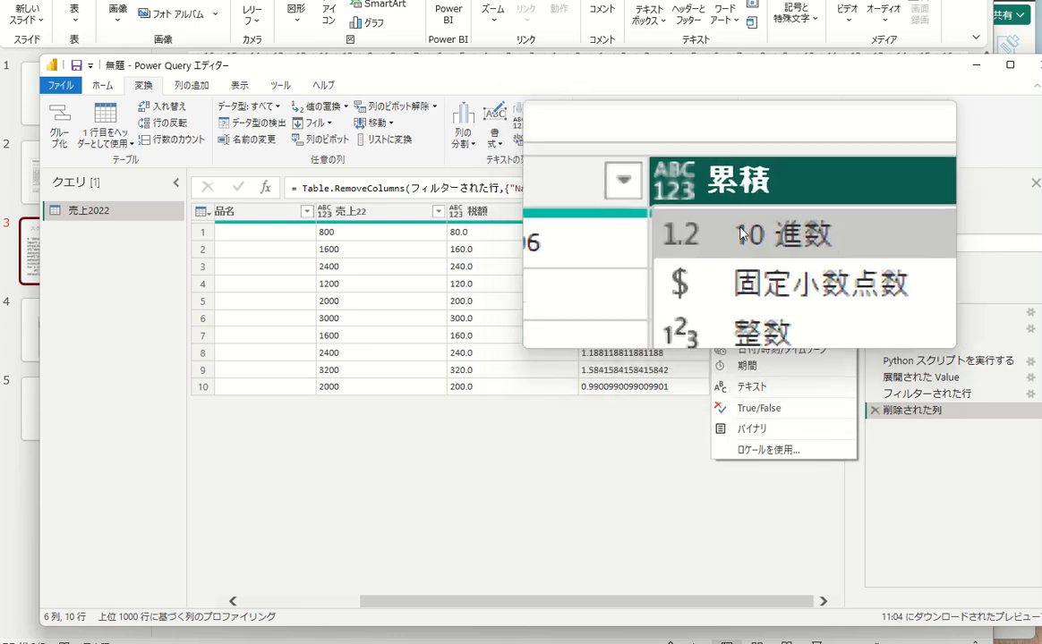
{"action": "left_click", "coordinate": [739, 231]}
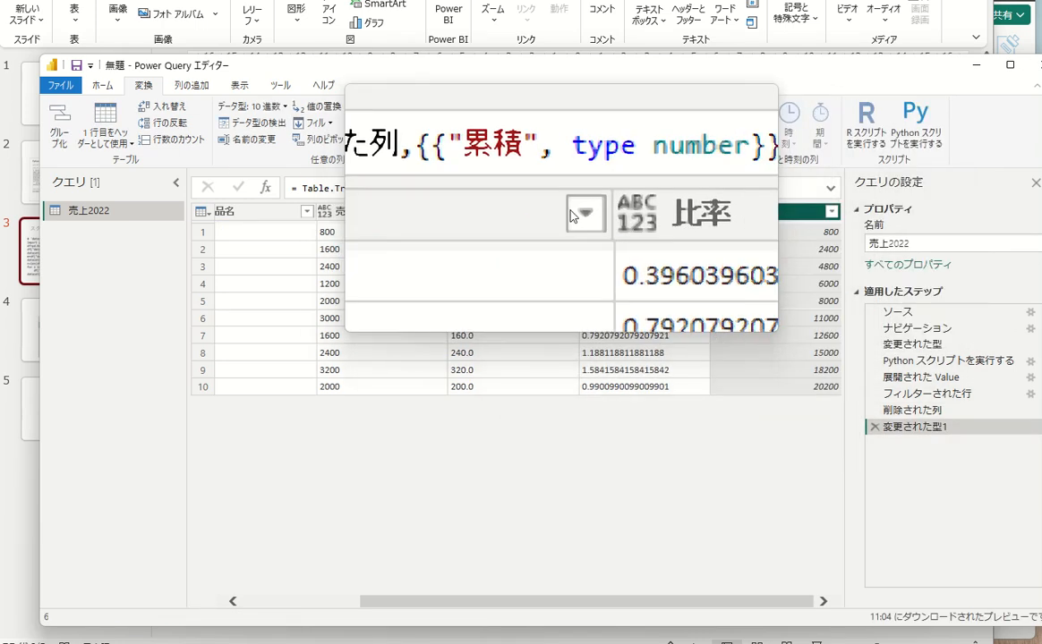
{"action": "left_click", "coordinate": [590, 212]}
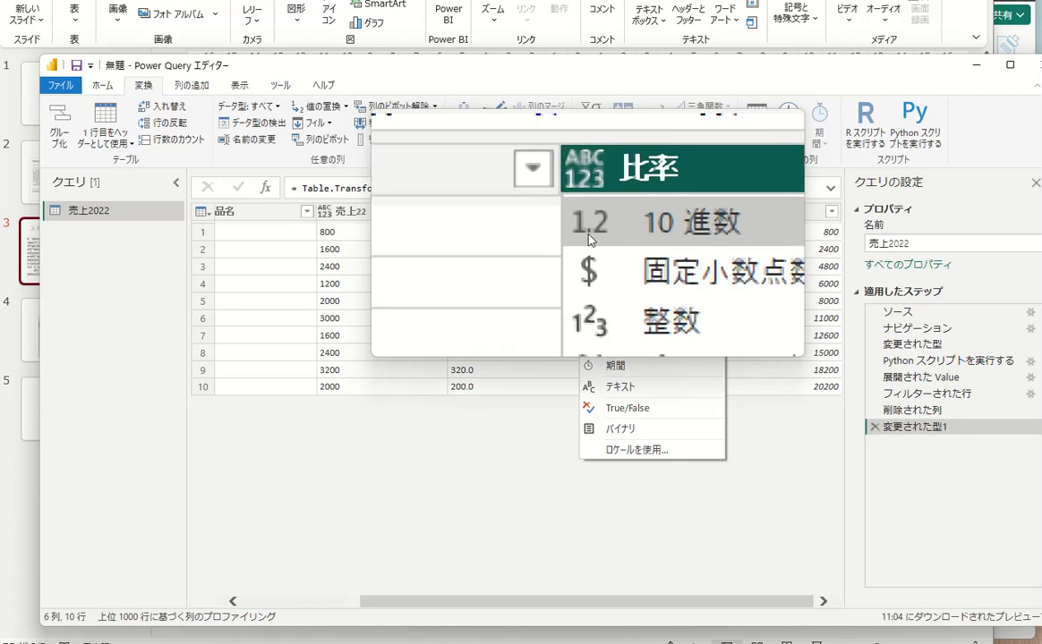
{"action": "left_click", "coordinate": [587, 231]}
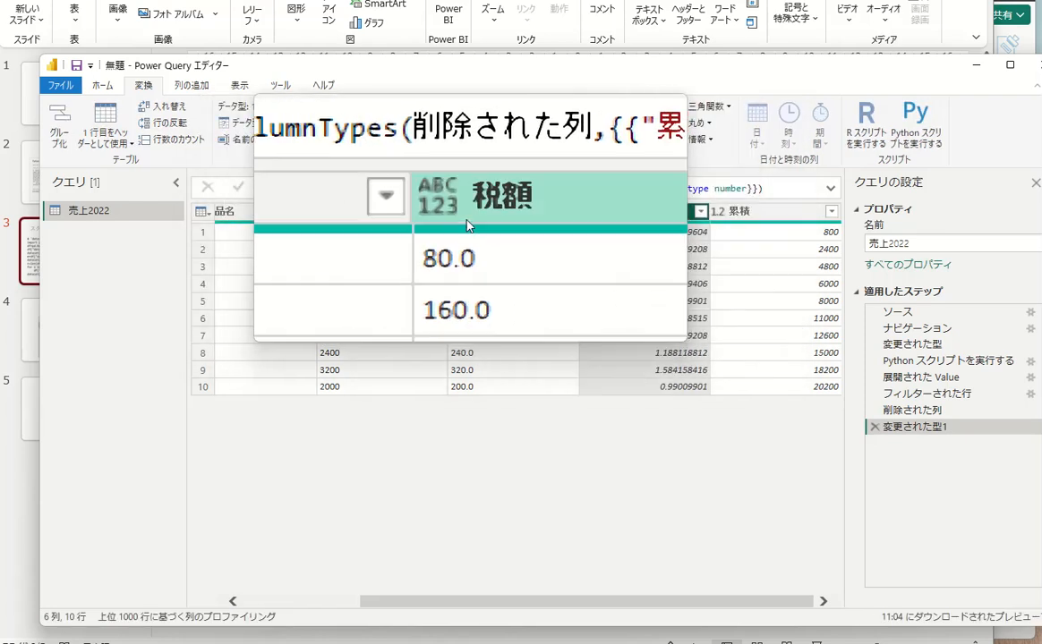
- Change the data types of the 税額 and 売上22 columns to decimal number (10 進数)
{"action": "left_click", "coordinate": [460, 212]}
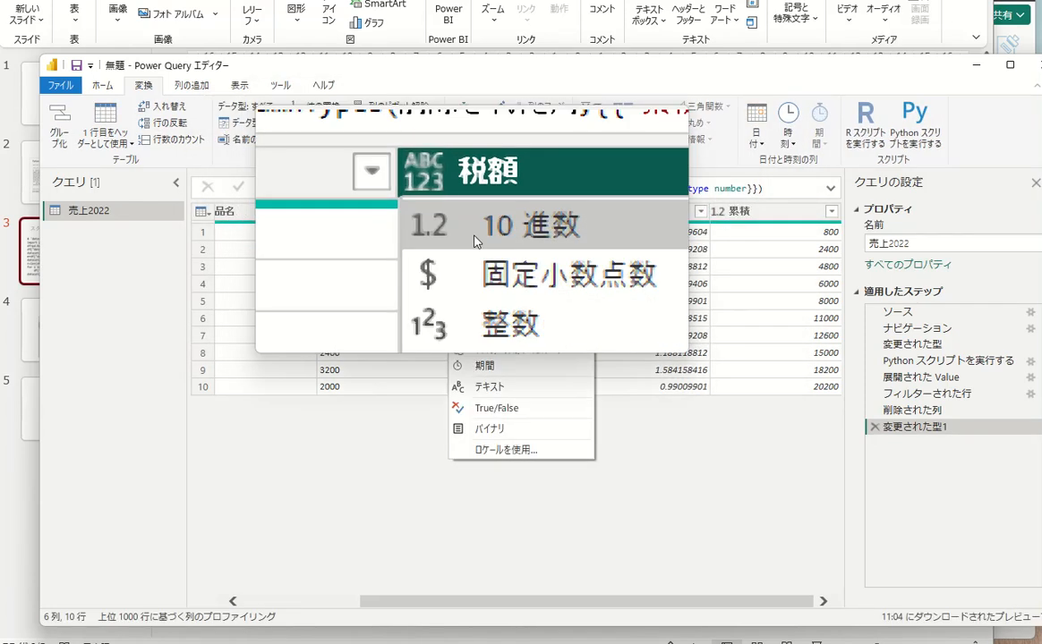
{"action": "left_click", "coordinate": [468, 231]}
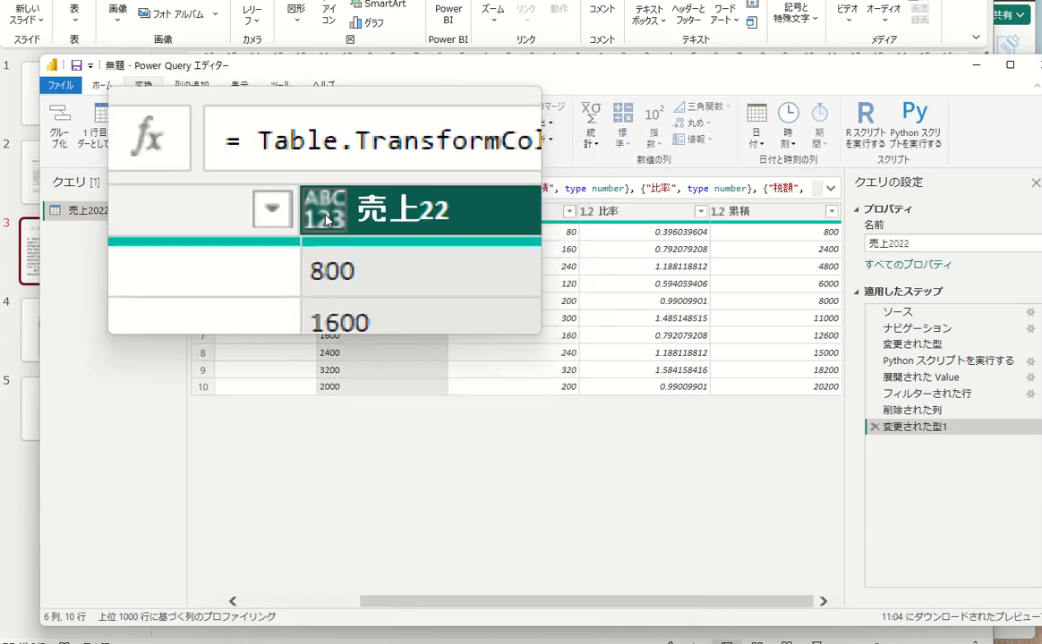
{"action": "left_click", "coordinate": [324, 211]}
{"action": "left_click", "coordinate": [330, 229]}
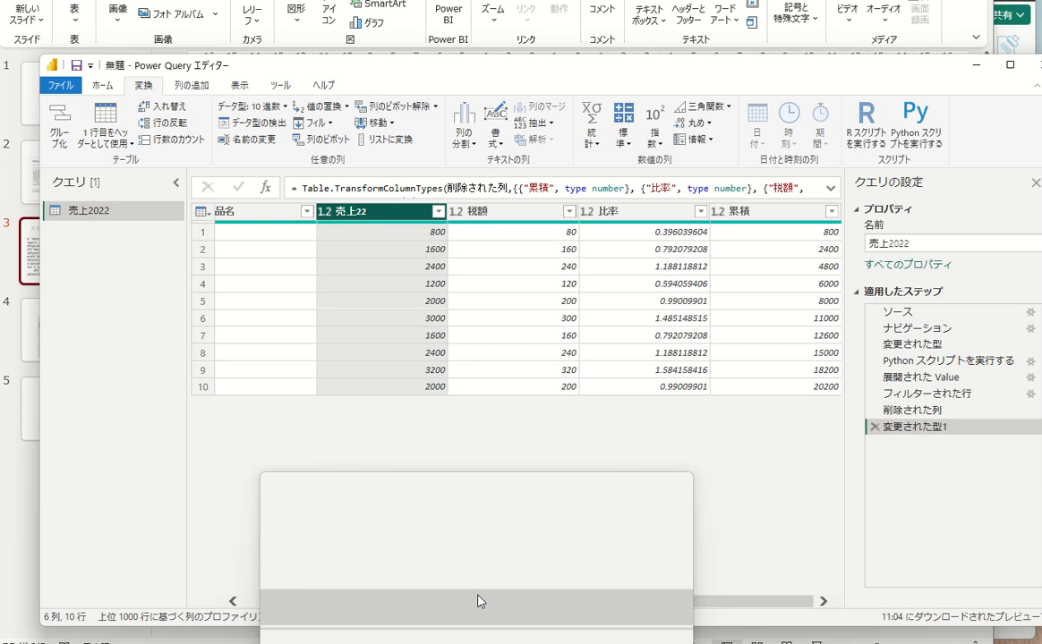
- Change the 日付 column's data type to date
{"action": "left_click_drag", "start_coordinate": [478, 603], "coordinate": [318, 591]}
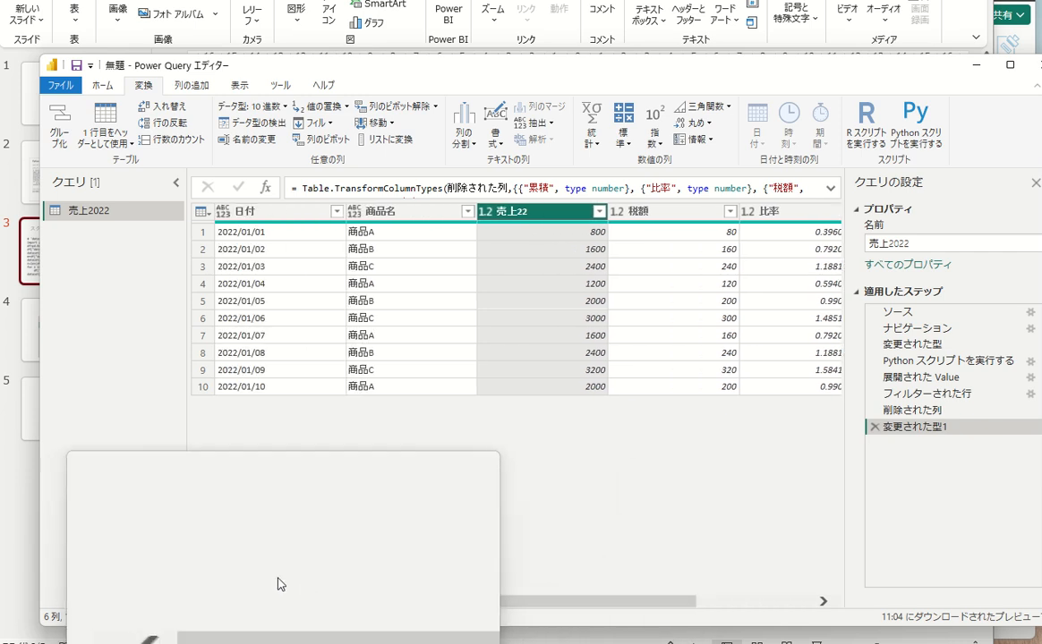
{"action": "left_click", "coordinate": [226, 215]}
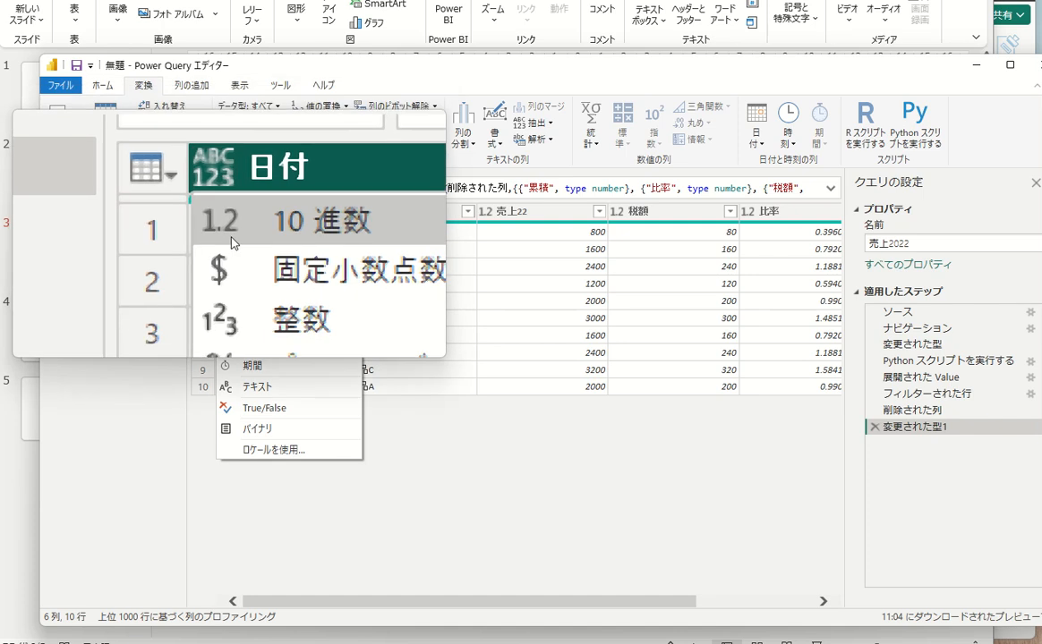
{"action": "left_click", "coordinate": [230, 320]}
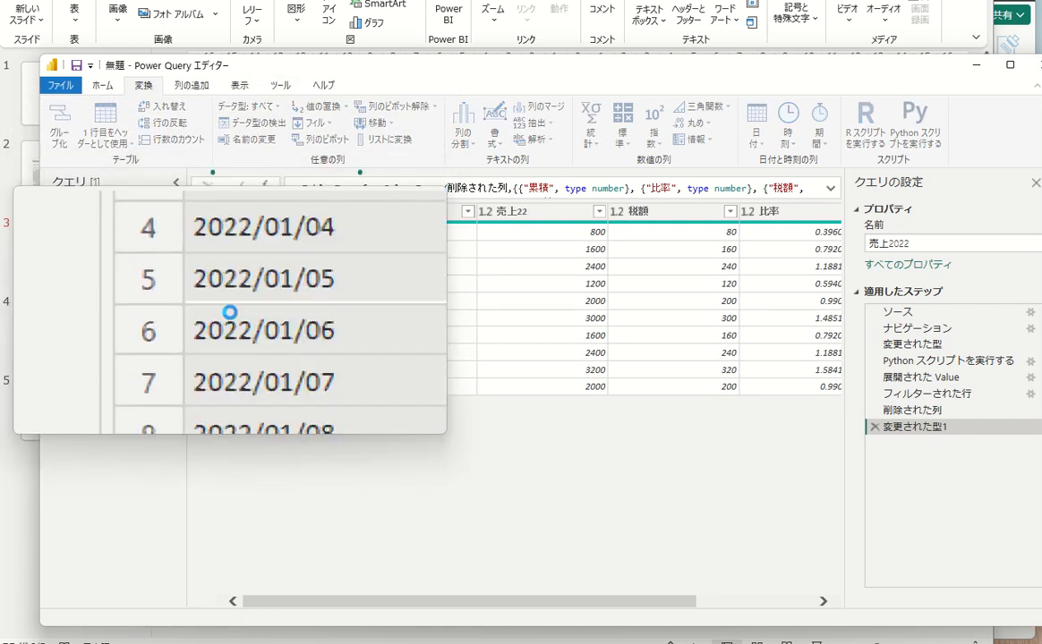